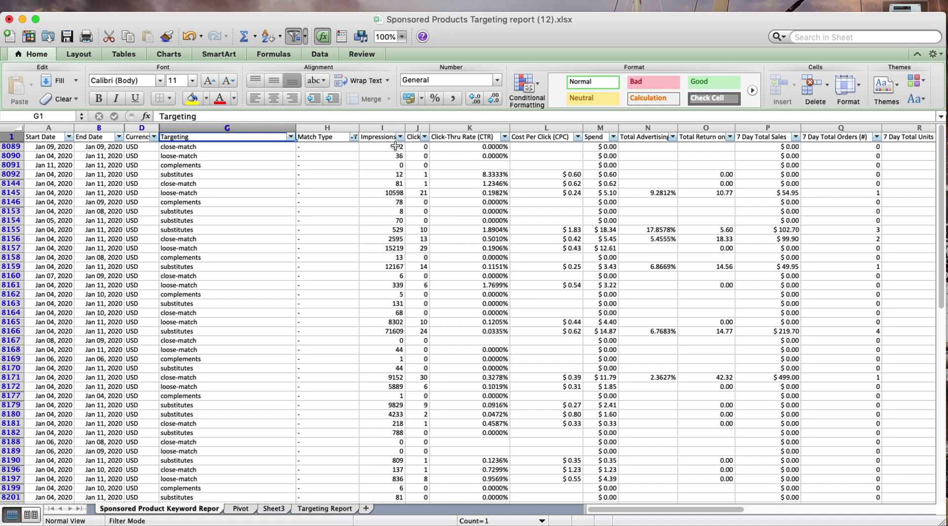
# - Review the automatic targeting rows, the Match Type filter options and the performance columns in the Sponsored Product Keyword Repor sheet
pyautogui.click(187, 148)
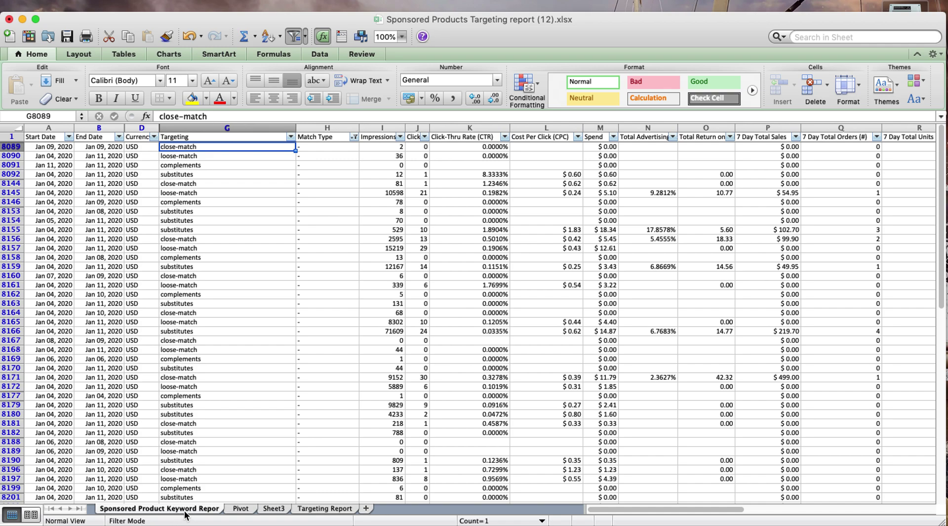
pyautogui.click(353, 137)
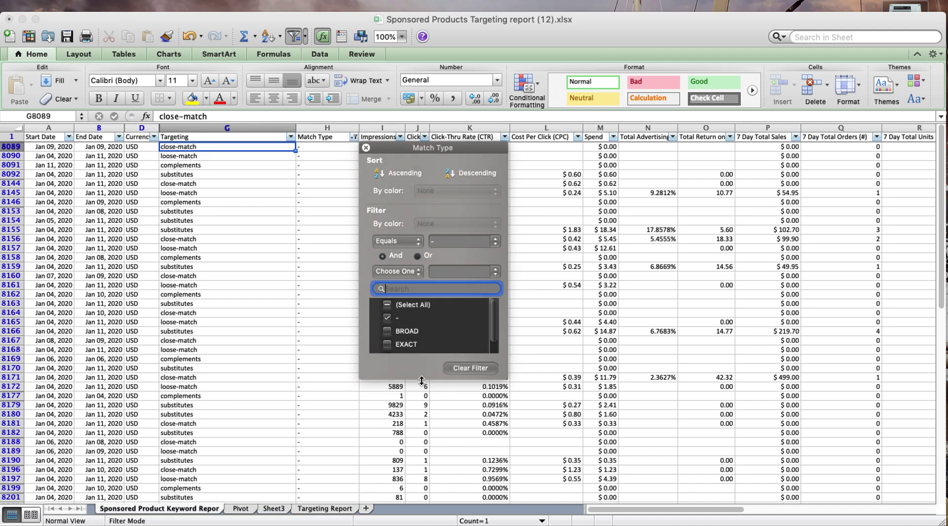
pyautogui.moveTo(421, 379); pyautogui.dragTo(420, 421)
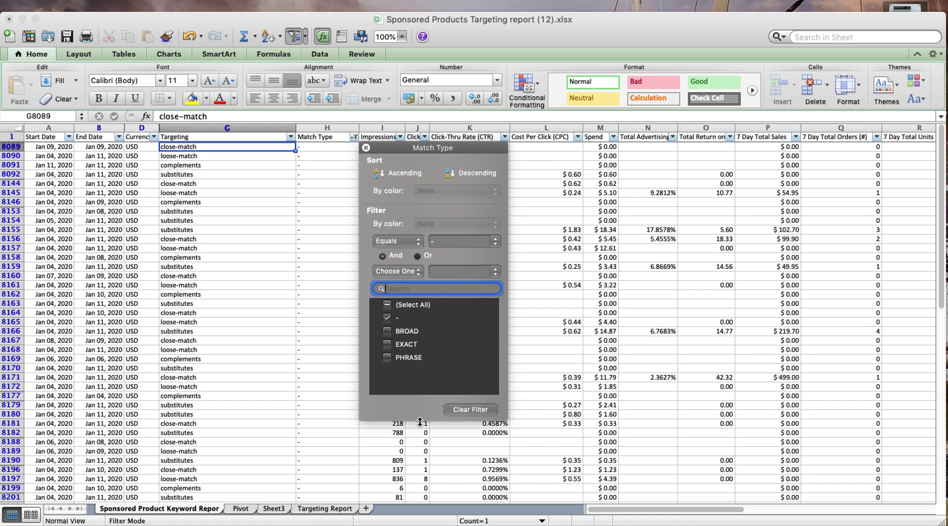
pyautogui.click(218, 309)
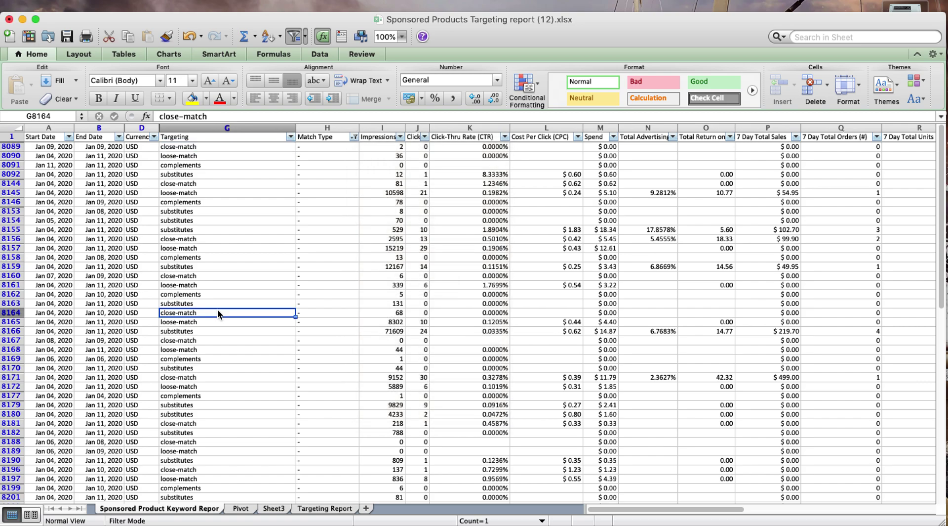
pyautogui.click(284, 150)
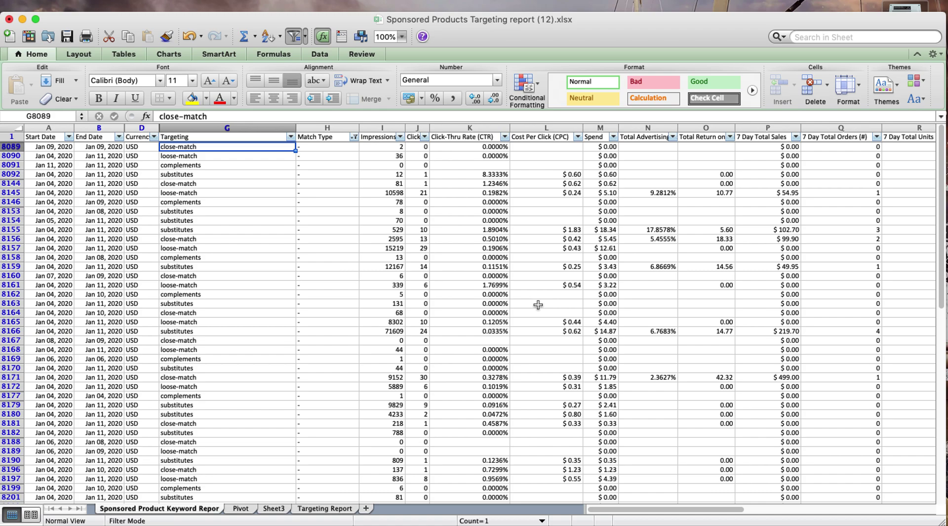
pyautogui.hscroll(5, 538, 304)
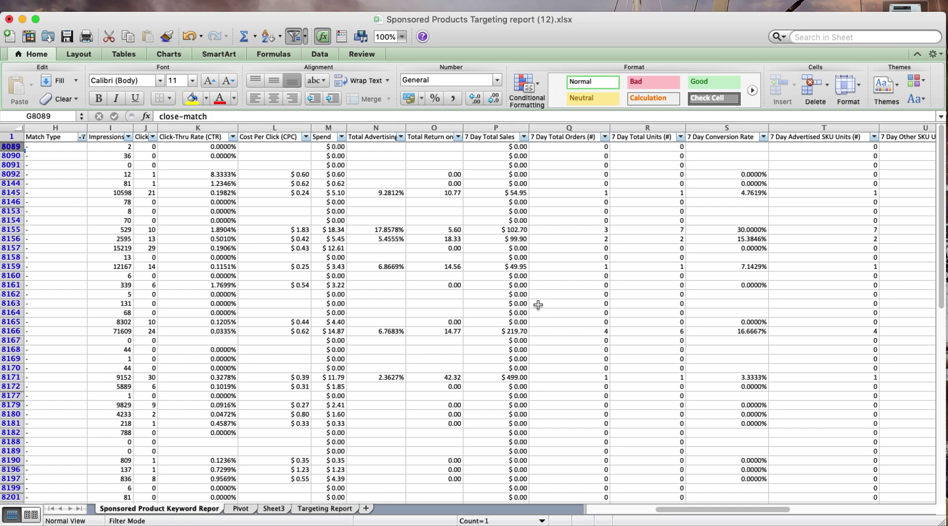
pyautogui.hscroll(-5, 538, 305)
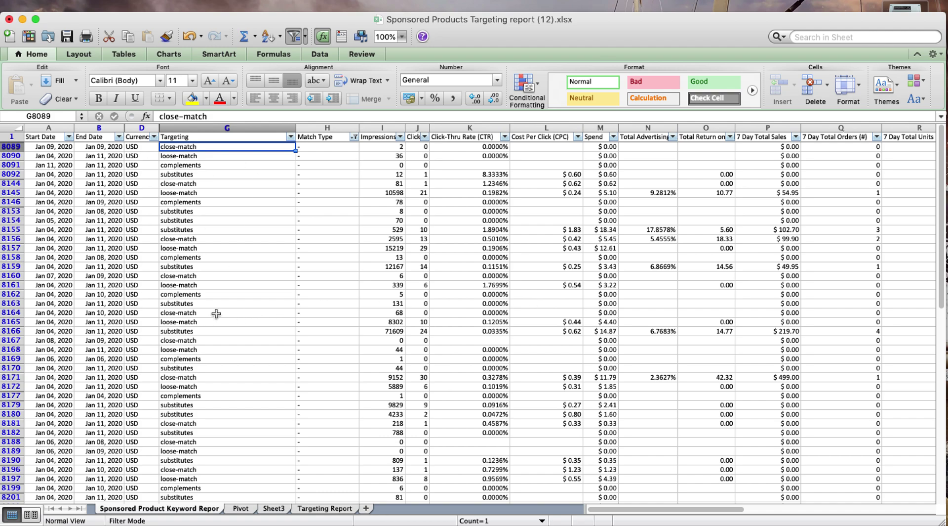
# - Create a PivotTable on a new worksheet from columns A to U of the Targeting Report sheet
pyautogui.click(319, 509)
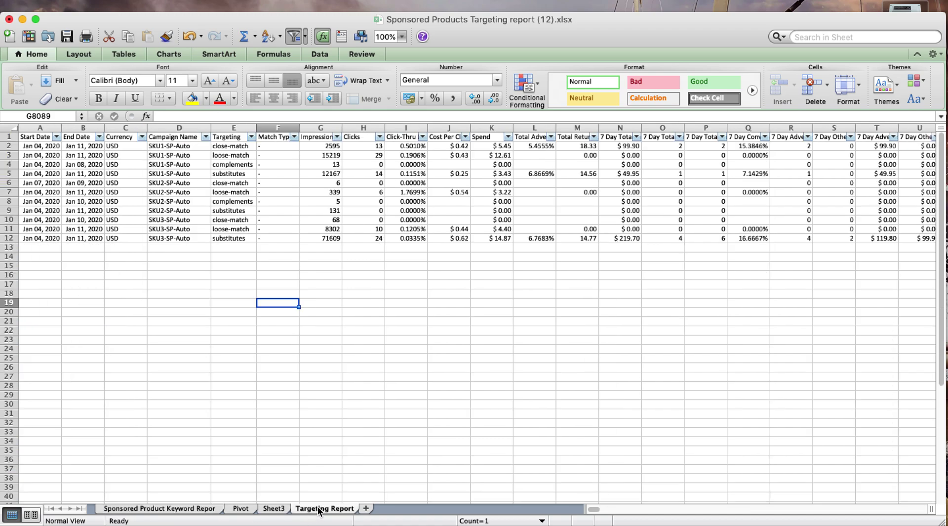
pyautogui.click(182, 147)
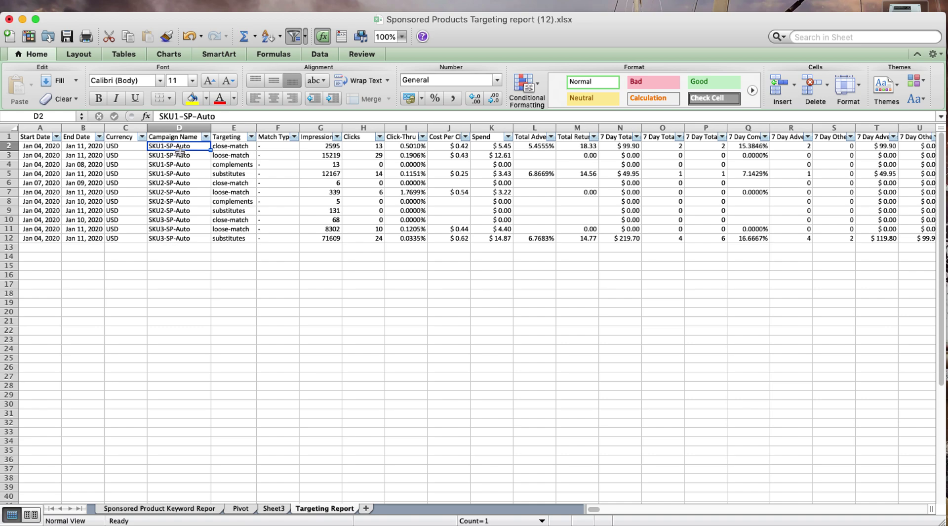
pyautogui.click(173, 239)
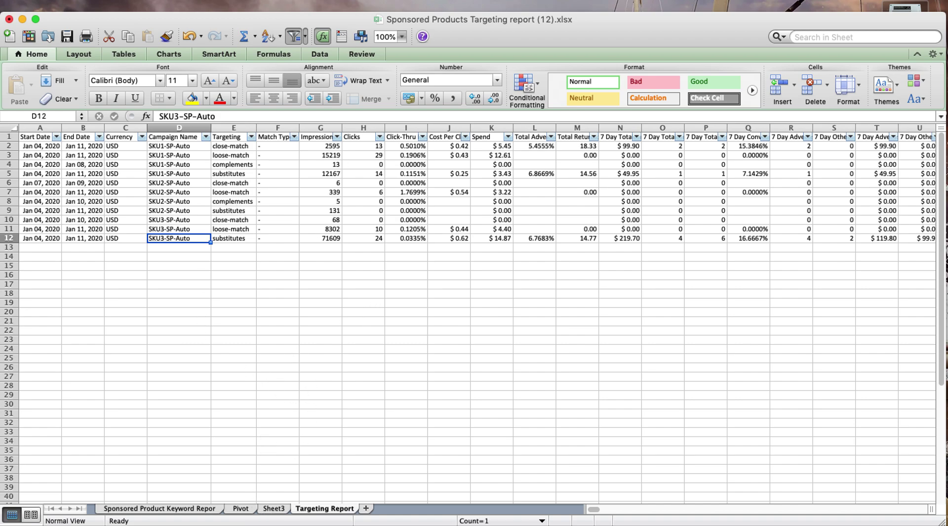
pyautogui.click(285, 0)
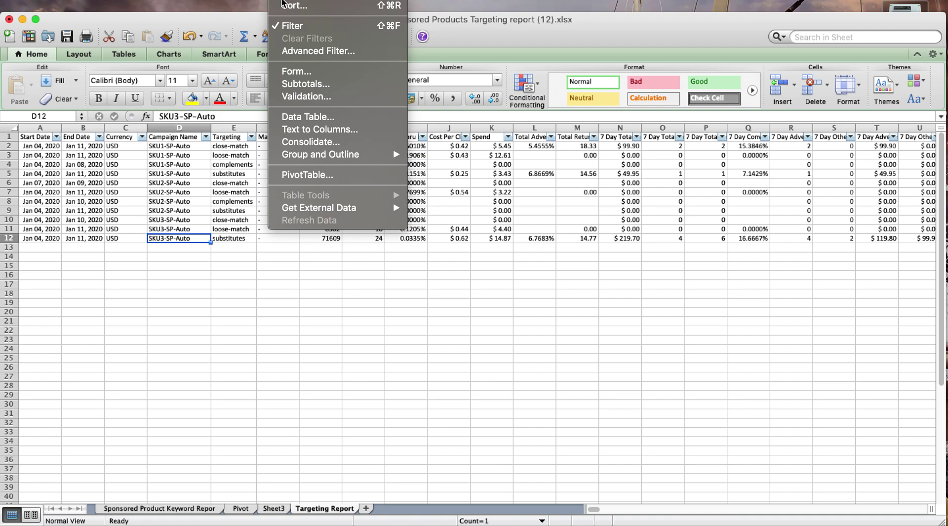
pyautogui.click(294, 176)
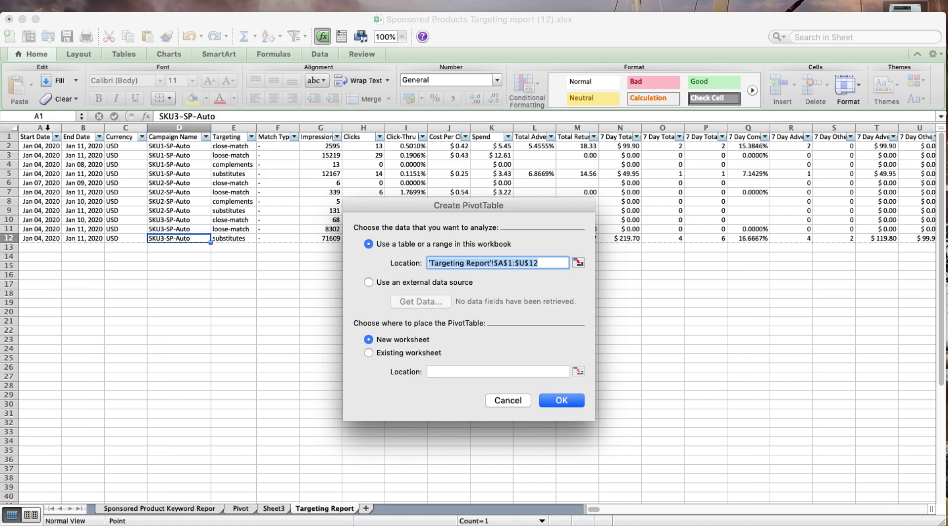
pyautogui.moveTo(48, 128); pyautogui.dragTo(925, 131)
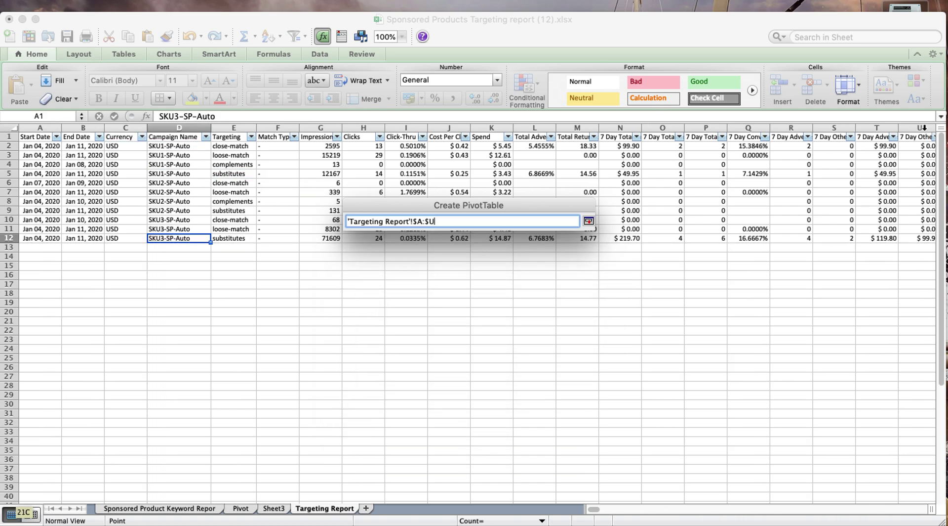
pyautogui.click(588, 220)
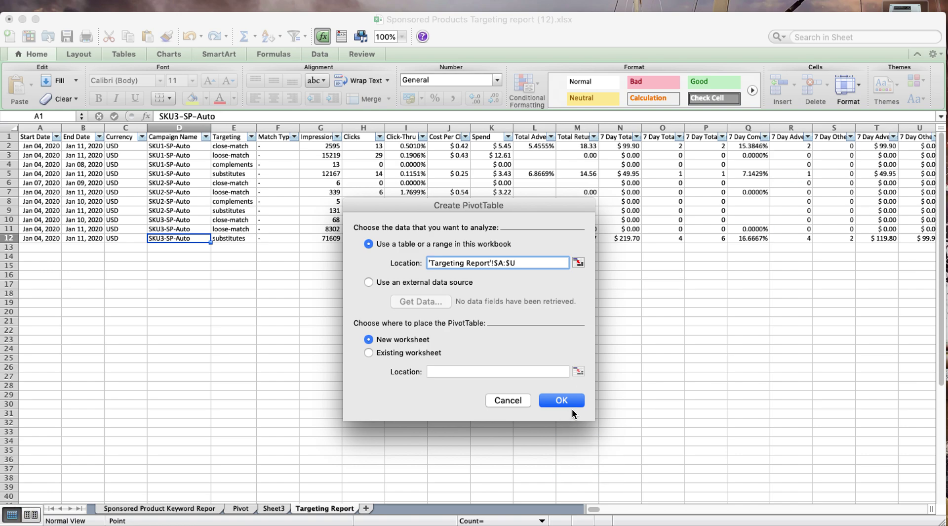
pyautogui.click(572, 403)
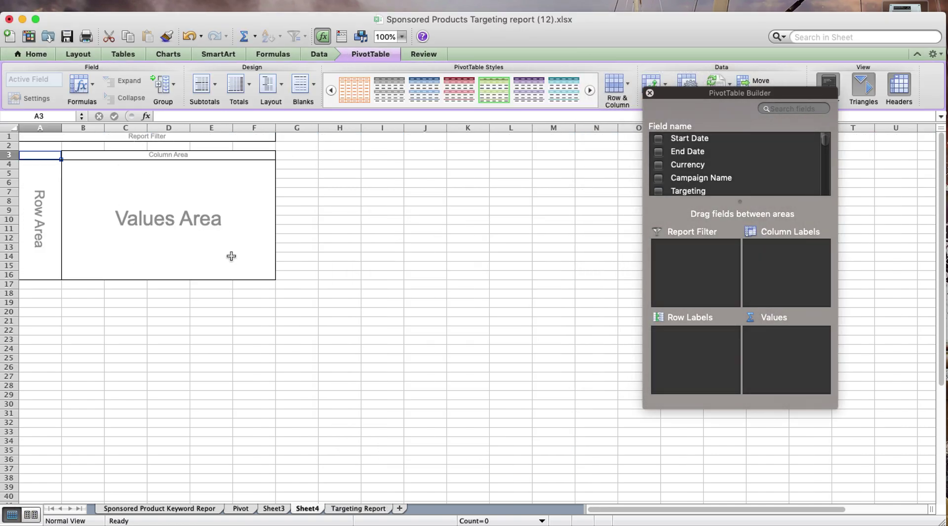
# - Add the Campaign Name field to the PivotTable as row labels
pyautogui.scroll(-4, 748, 155)
pyautogui.scroll(-3, 747, 154)
pyautogui.scroll(6, 746, 152)
pyautogui.scroll(-1, 692, 168)
pyautogui.click(658, 163)
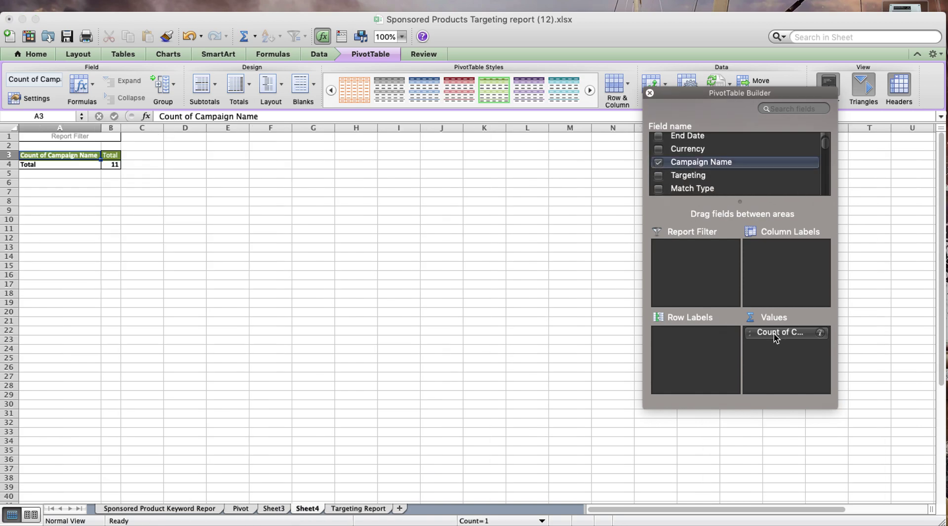
pyautogui.moveTo(767, 339); pyautogui.dragTo(696, 344)
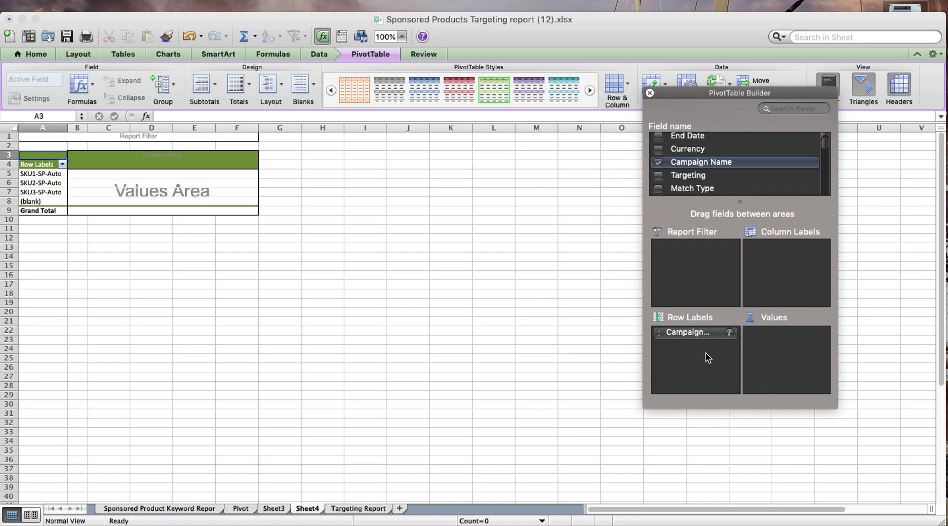
# - Add the Targeting field to the PivotTable as column labels
pyautogui.scroll(-3, 781, 153)
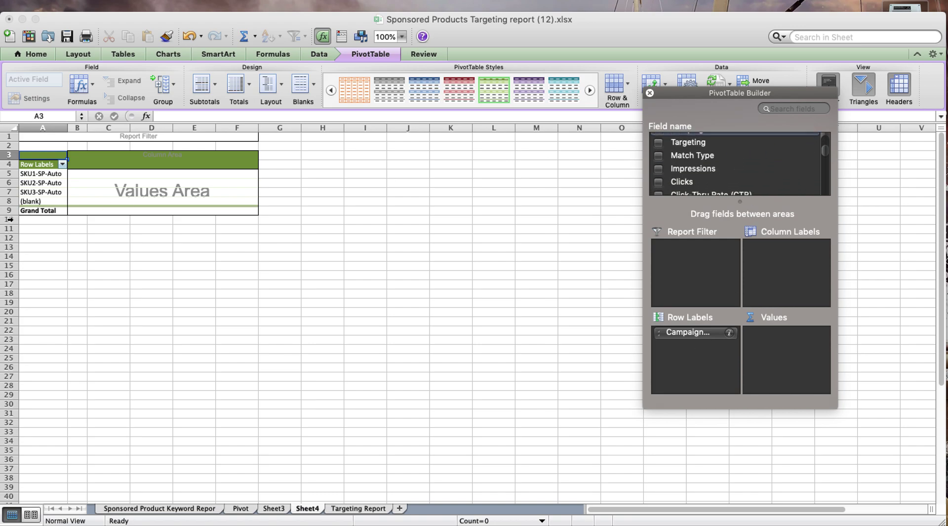
pyautogui.scroll(-1, 769, 166)
pyautogui.scroll(-2, 769, 165)
pyautogui.scroll(5, 768, 165)
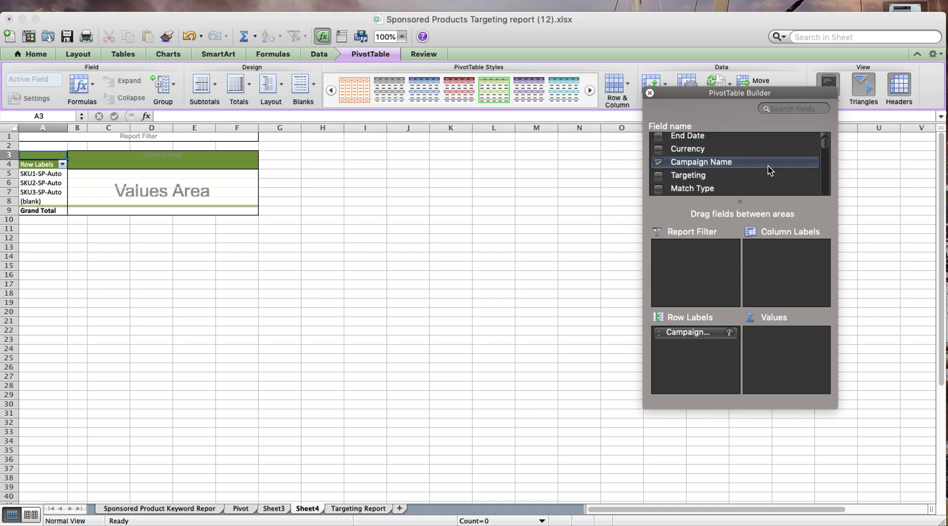
pyautogui.scroll(1, 768, 165)
pyautogui.scroll(-4, 768, 165)
pyautogui.scroll(3, 768, 165)
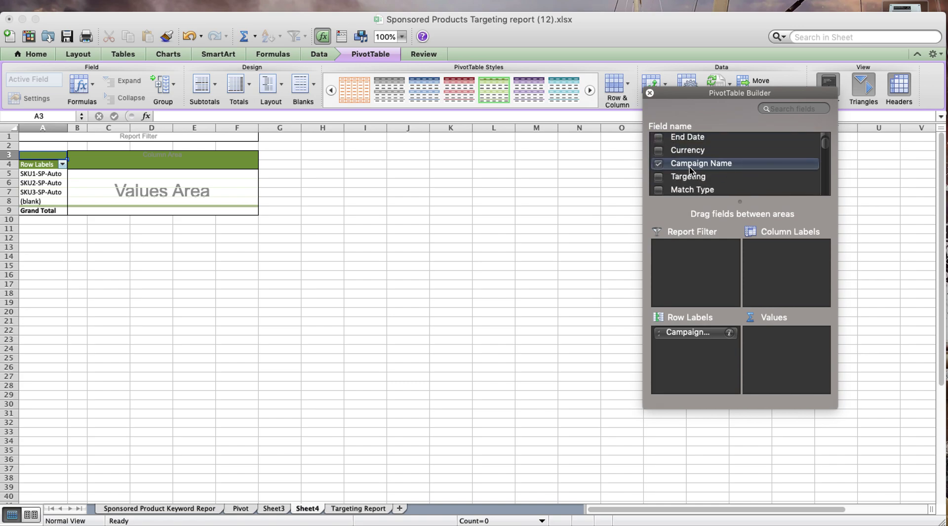
pyautogui.moveTo(688, 176); pyautogui.dragTo(759, 245)
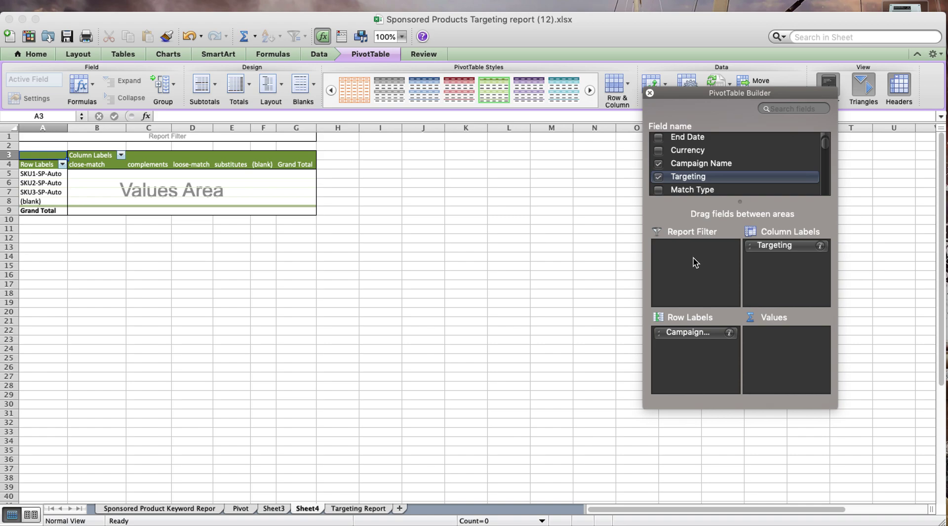
# - Add Total Advertising Cost of Sales (ACoS) to the PivotTable's values
pyautogui.scroll(-1, 739, 174)
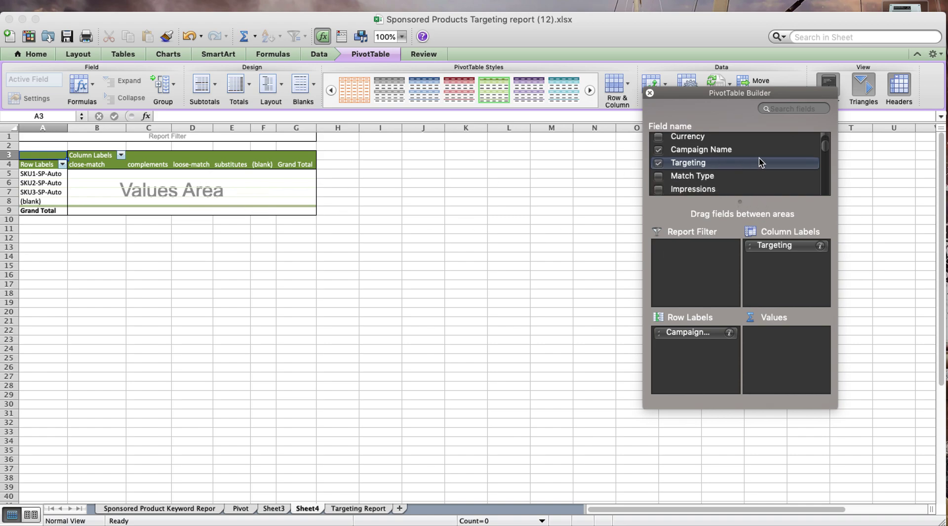
pyautogui.scroll(-1, 762, 163)
pyautogui.scroll(-1, 762, 163)
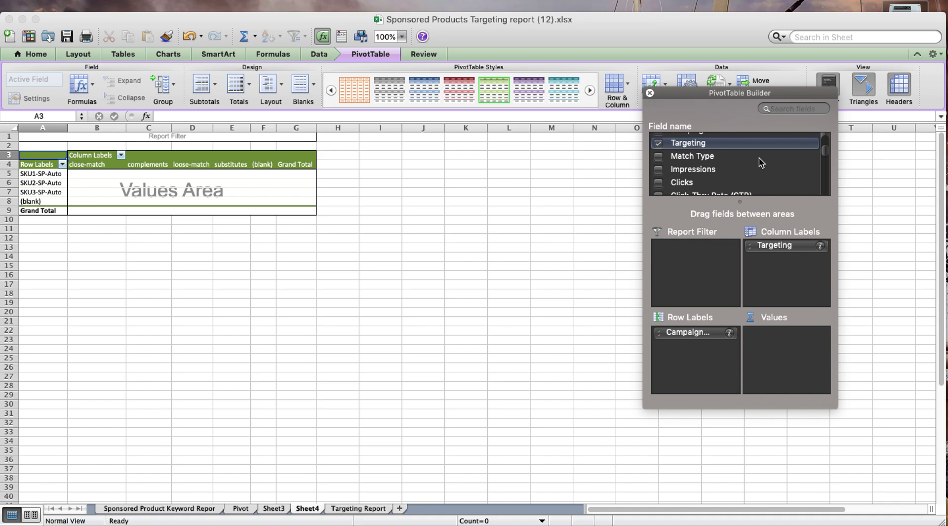
pyautogui.scroll(-5, 760, 158)
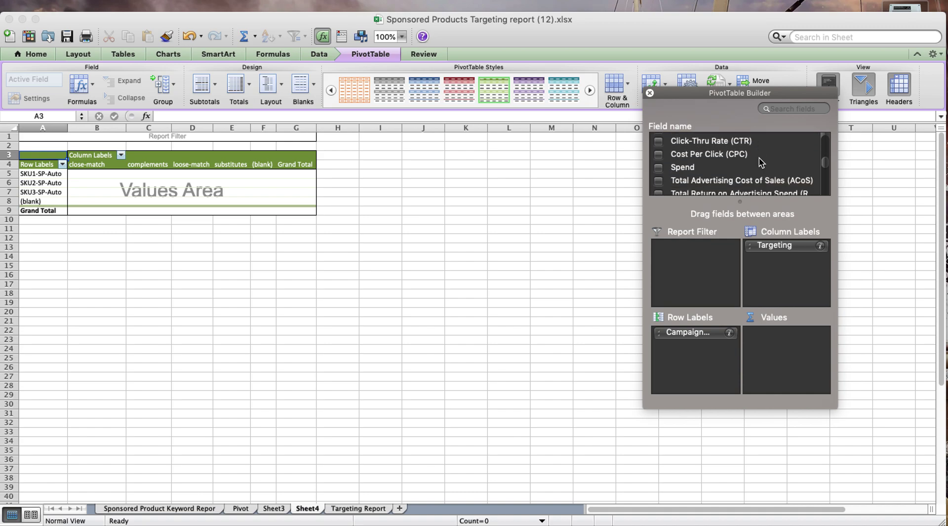
pyautogui.click(659, 166)
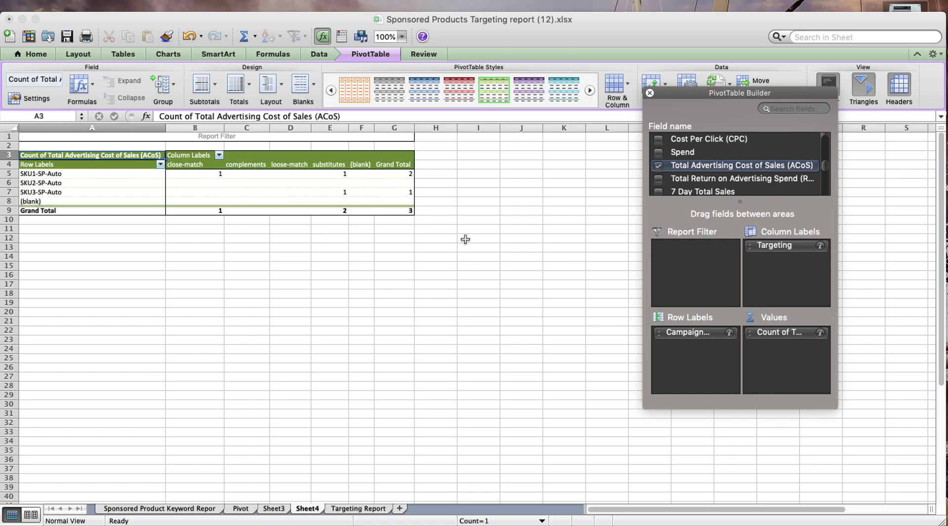
# - Summarize the ACoS value field by Max instead of Count
pyautogui.click(821, 333)
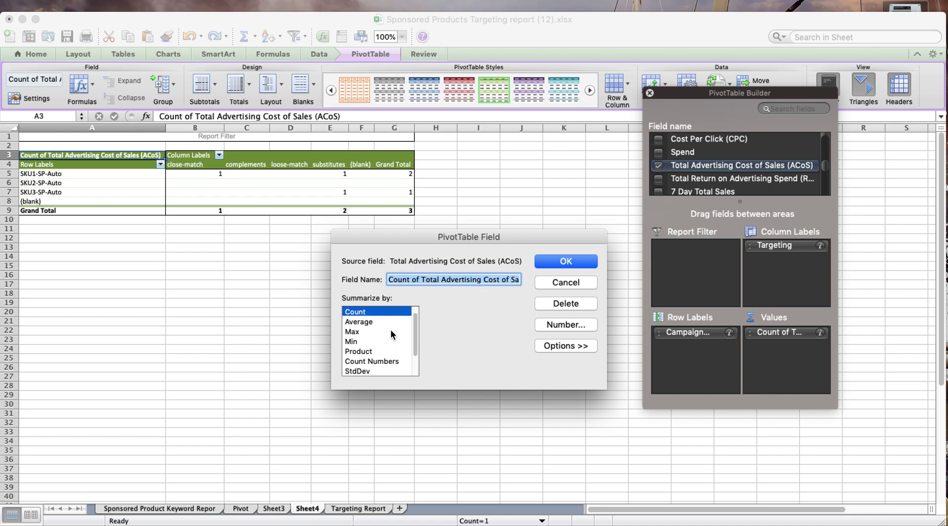
pyautogui.click(367, 331)
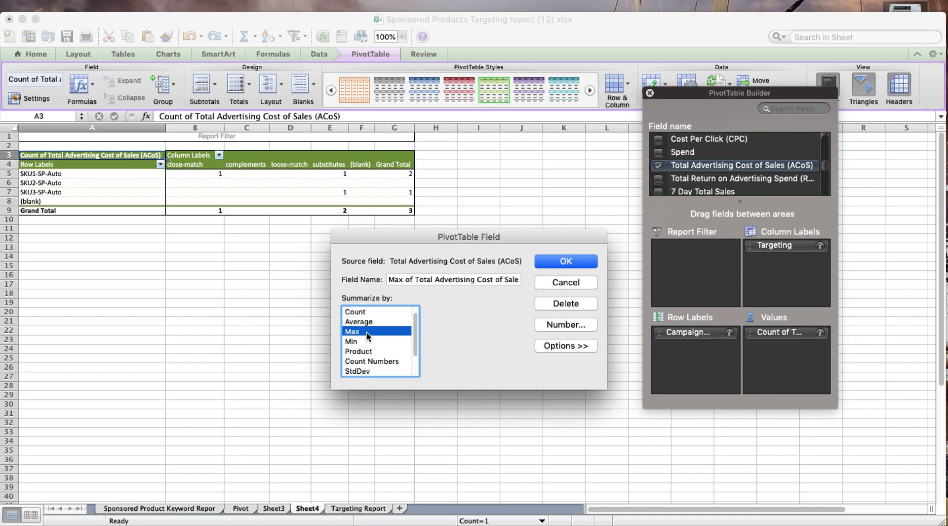
pyautogui.click(582, 259)
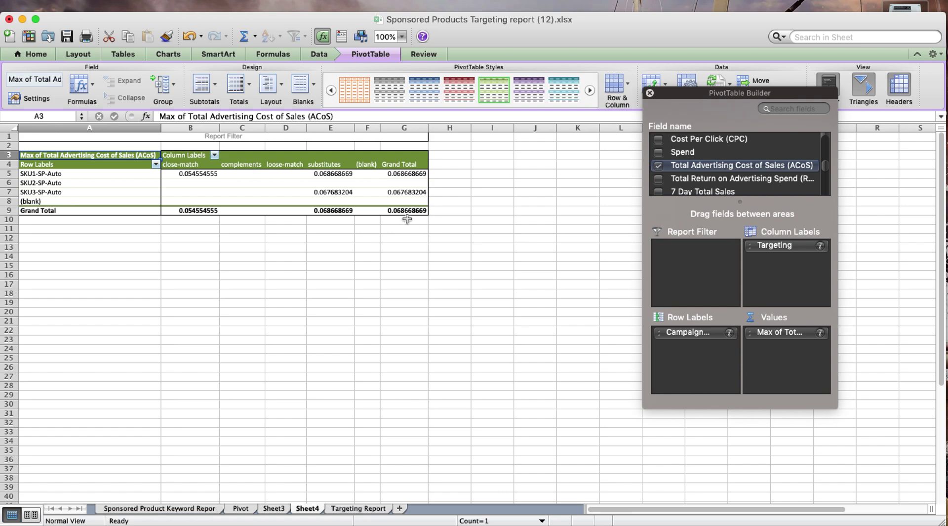
# - Format the PivotTable's ACoS values and grand totals in B5:G9 as percentages with two decimal places
pyautogui.moveTo(176, 174); pyautogui.dragTo(424, 202)
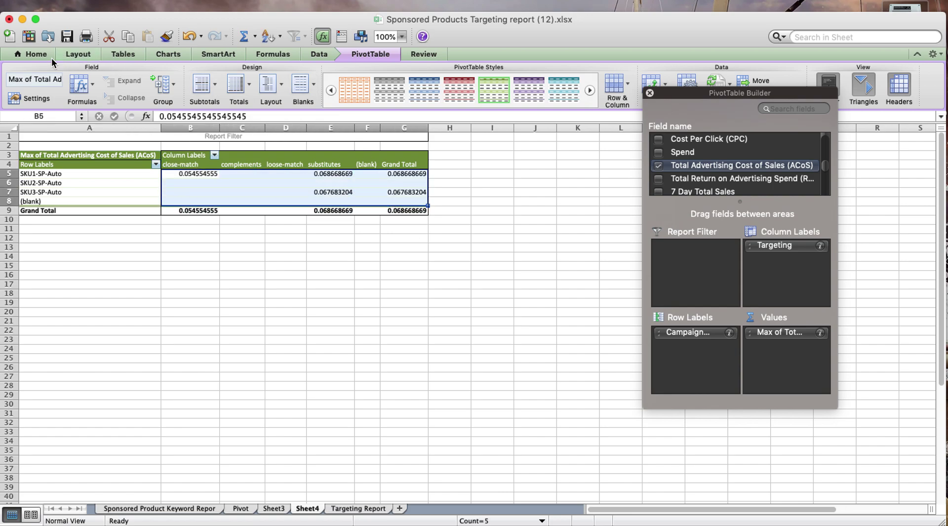
pyautogui.click(33, 54)
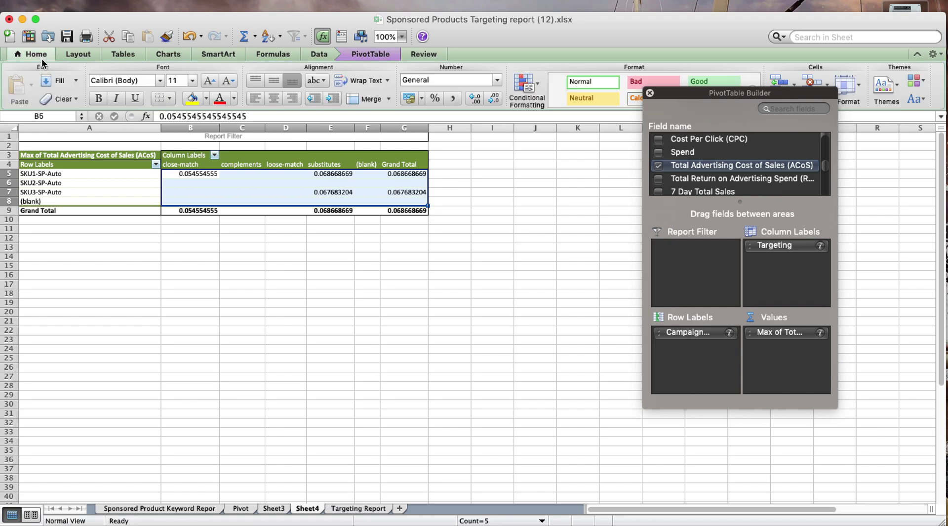
pyautogui.click(435, 98)
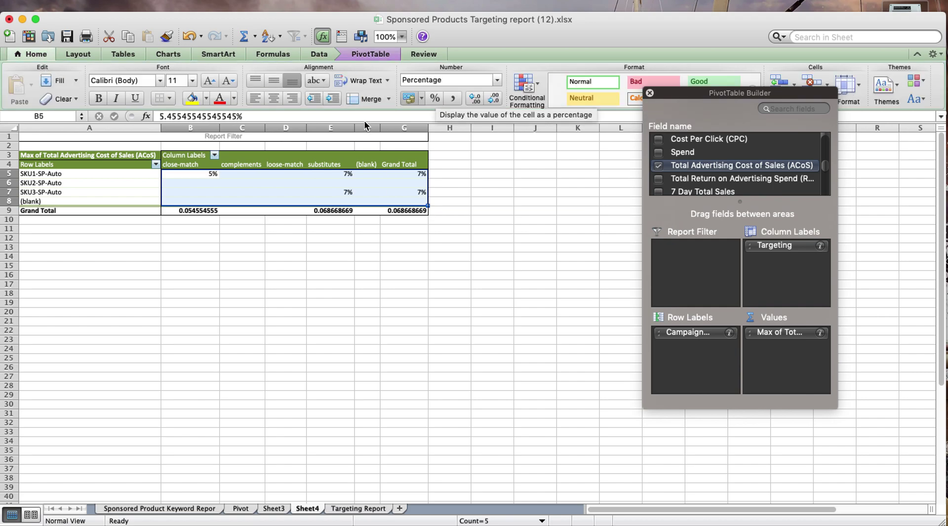
pyautogui.click(174, 173)
pyautogui.moveTo(173, 173); pyautogui.dragTo(395, 213)
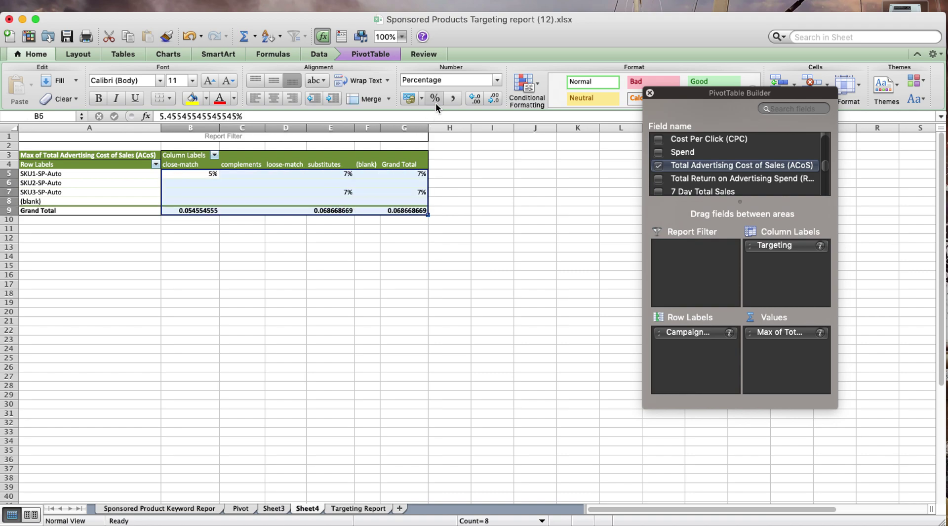
pyautogui.click(435, 99)
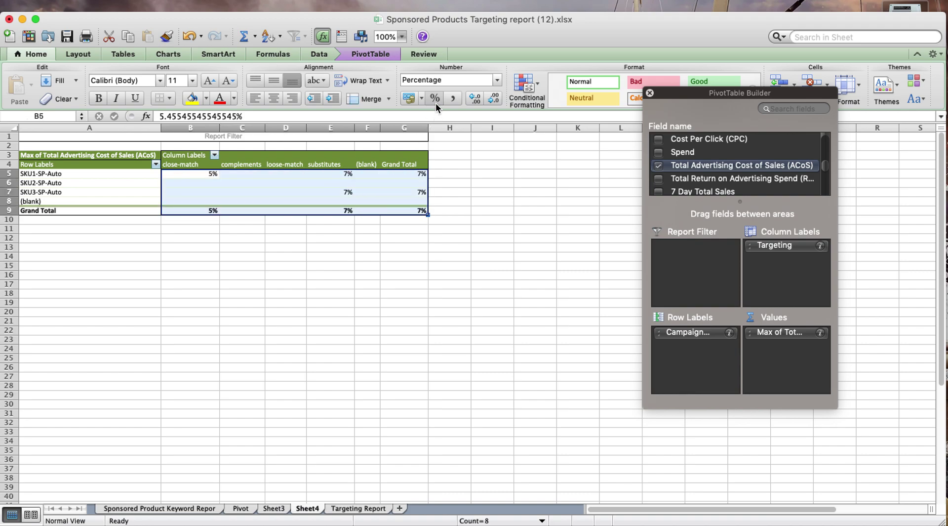
pyautogui.click(474, 97)
pyautogui.click(473, 98)
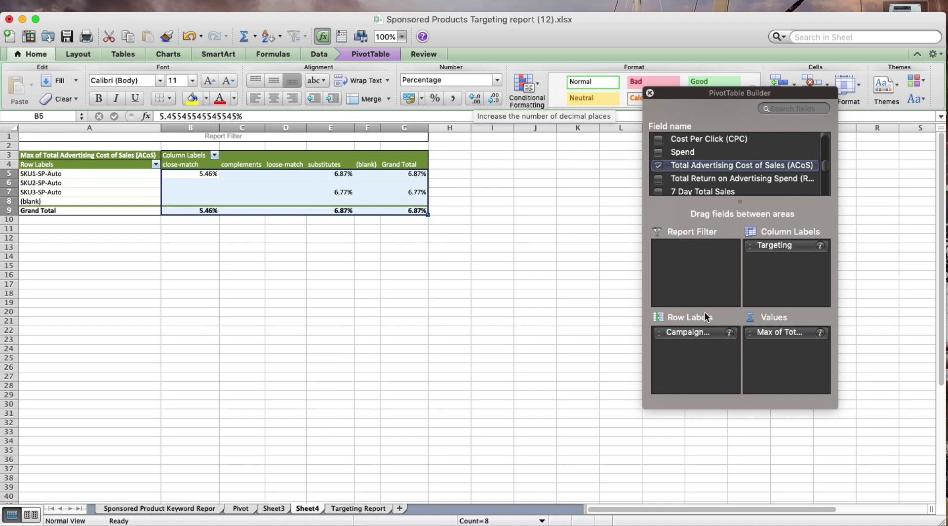
pyautogui.click(343, 237)
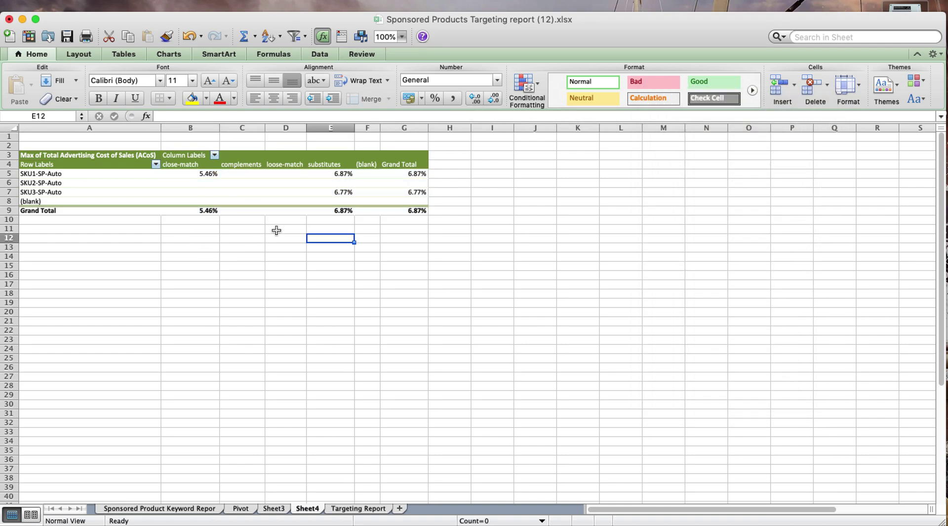
# - Look through the PivotTable's available fields for further 7 Day sales, order and conversion metrics
pyautogui.click(239, 181)
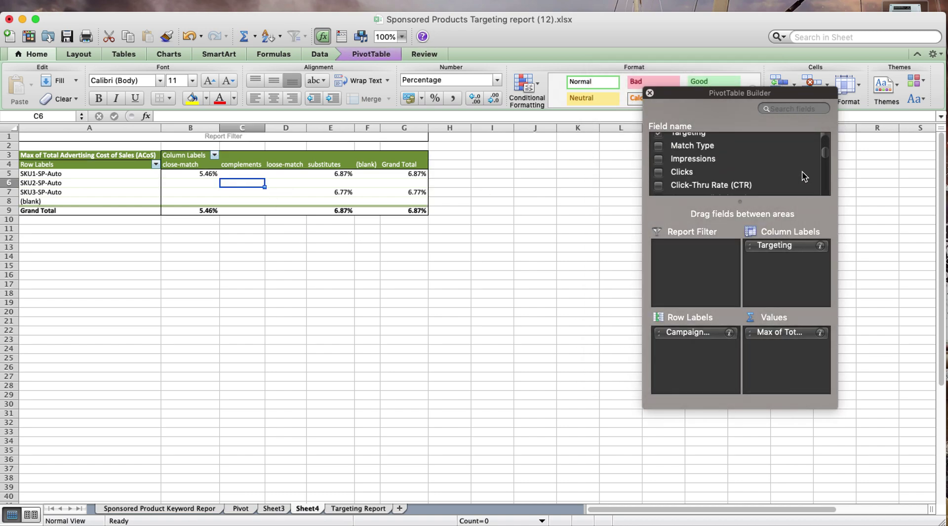
pyautogui.scroll(-1, 805, 176)
pyautogui.scroll(-2, 803, 173)
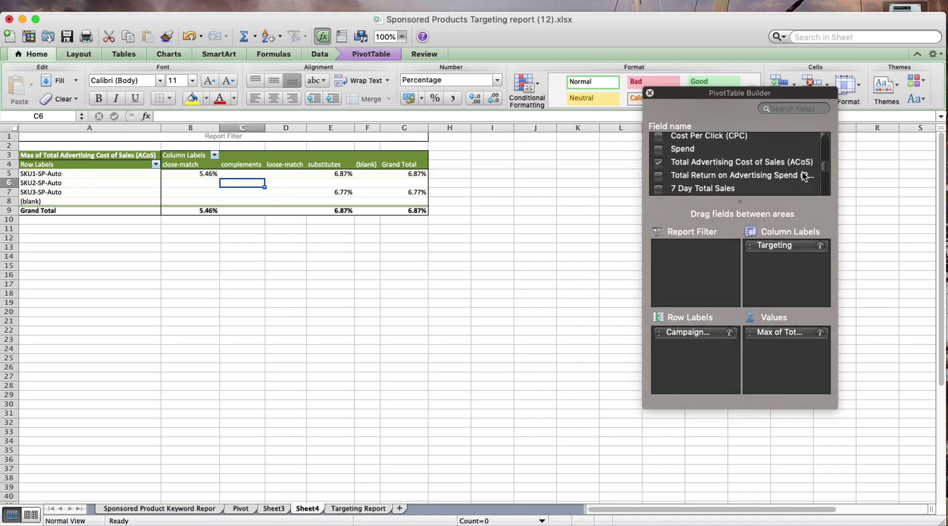
pyautogui.scroll(-1, 688, 156)
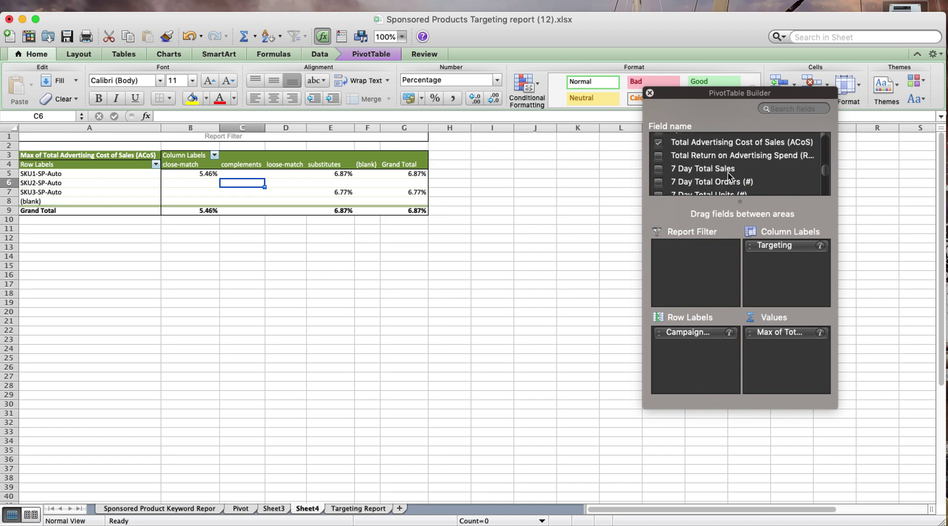
pyautogui.scroll(-3, 730, 175)
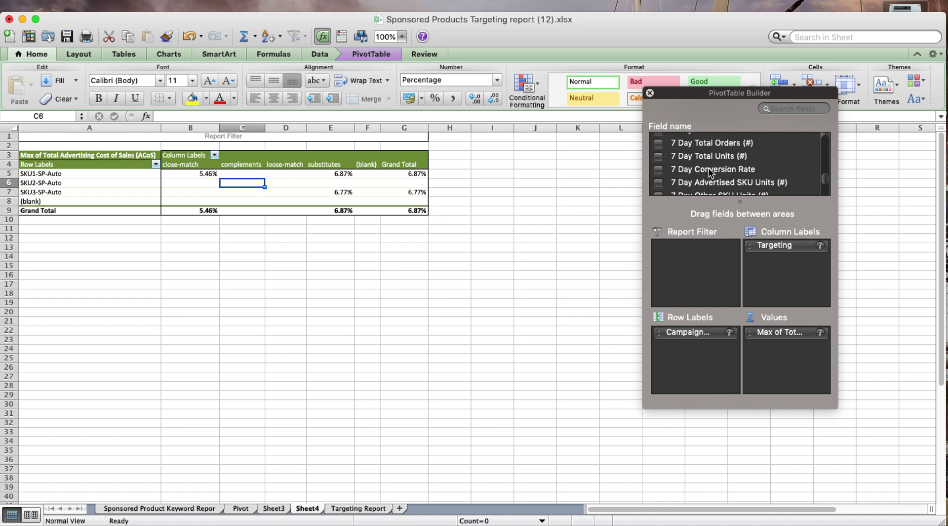